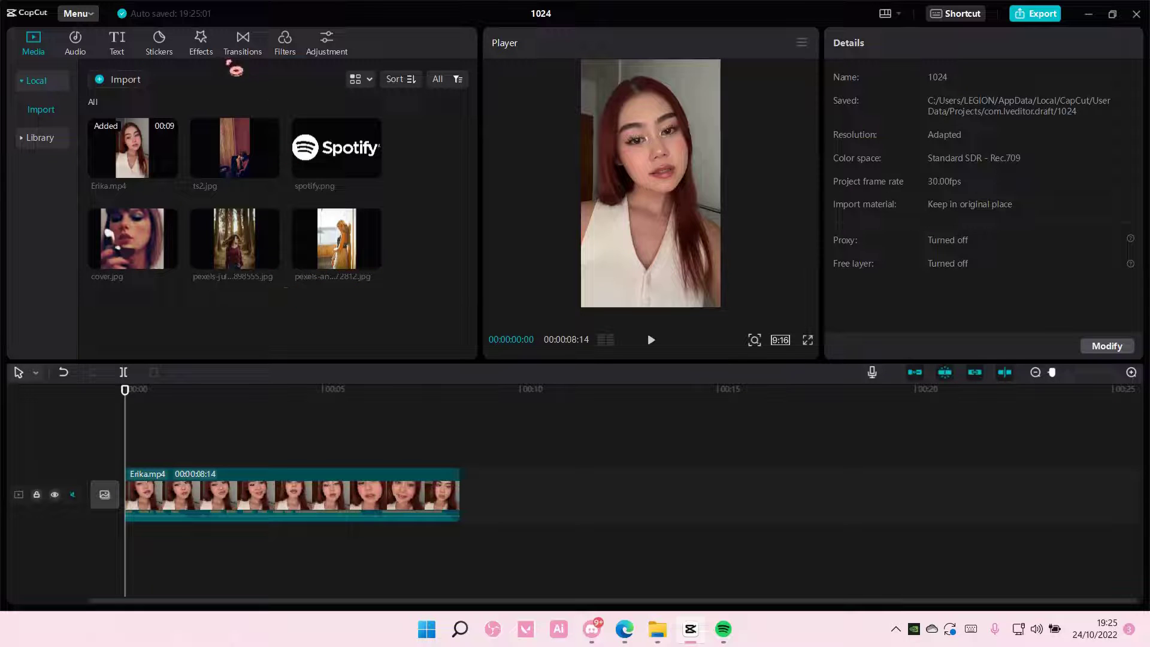
Step: Show the Basic video effects library so Mosaic is visible in the grid
left_click(203, 47)
scroll(186, 181, "up", 5)
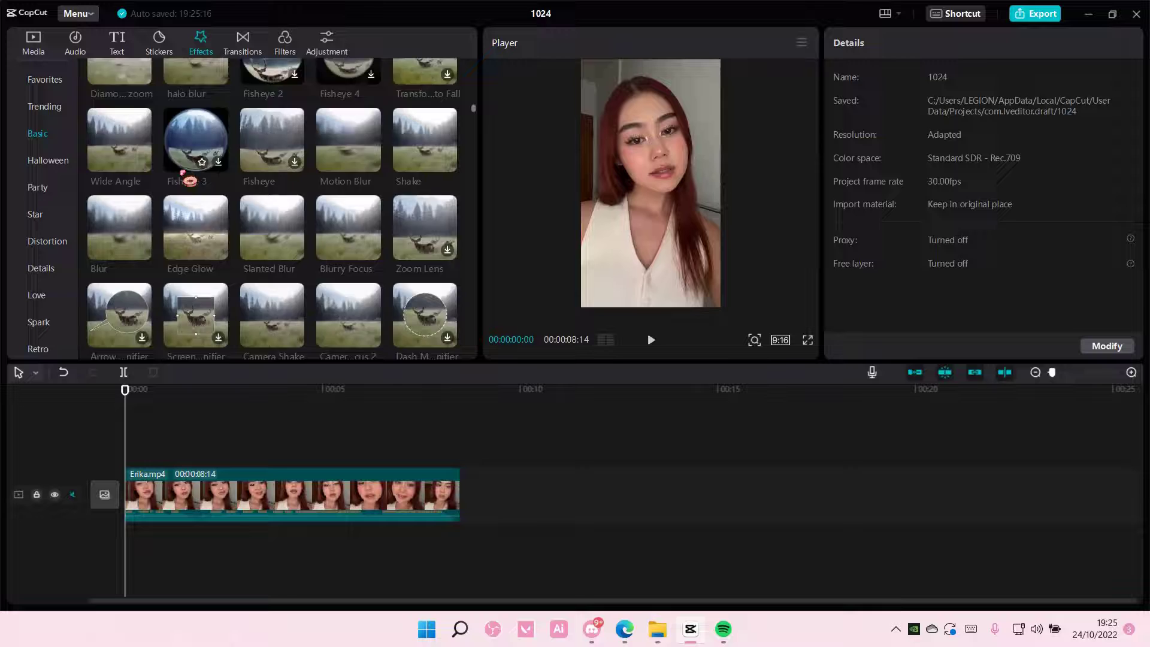
scroll(56, 207, "down", 2)
scroll(56, 216, "up", 2)
scroll(56, 179, "up", 1)
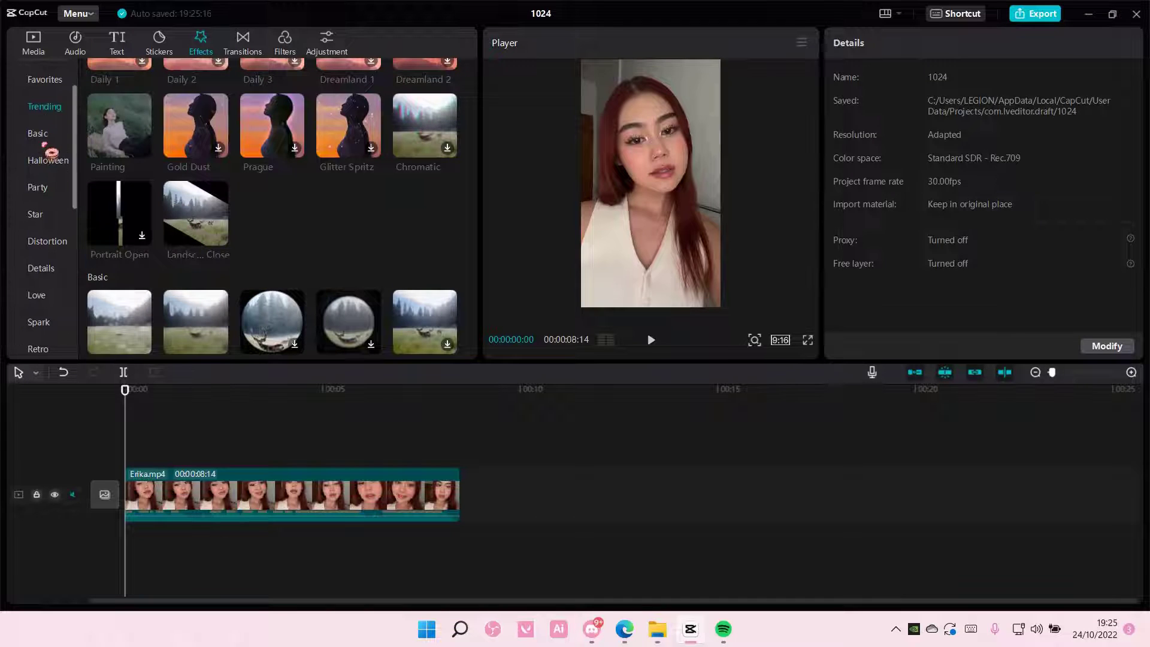
left_click(46, 139)
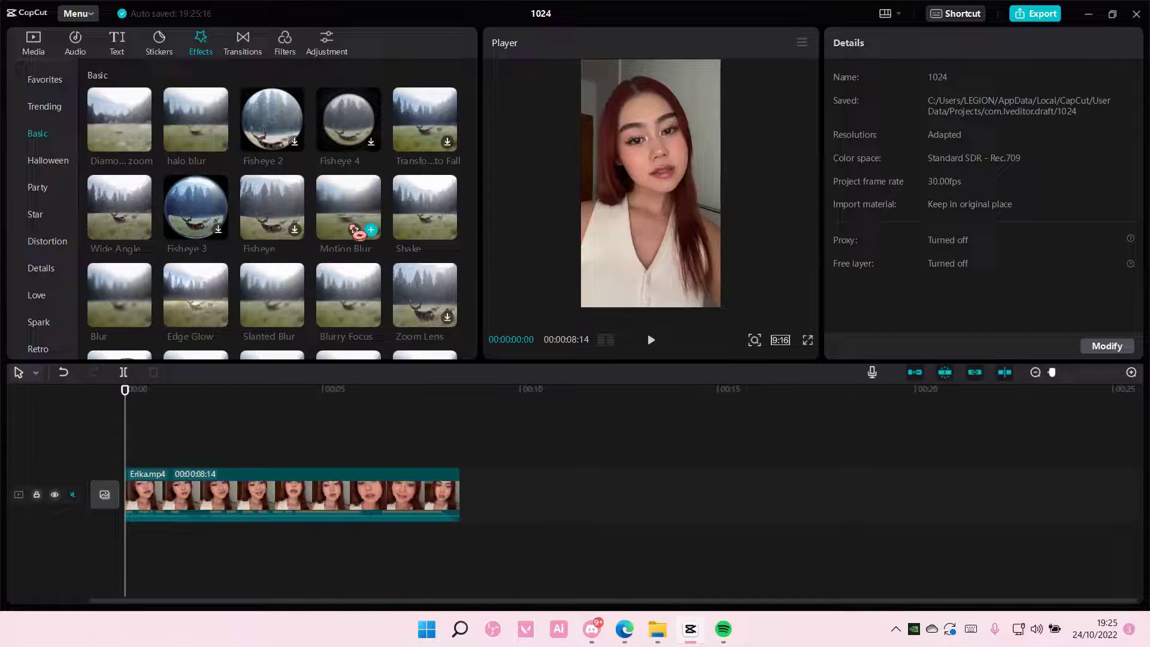
scroll(351, 227, "down", 1)
scroll(344, 243, "down", 3)
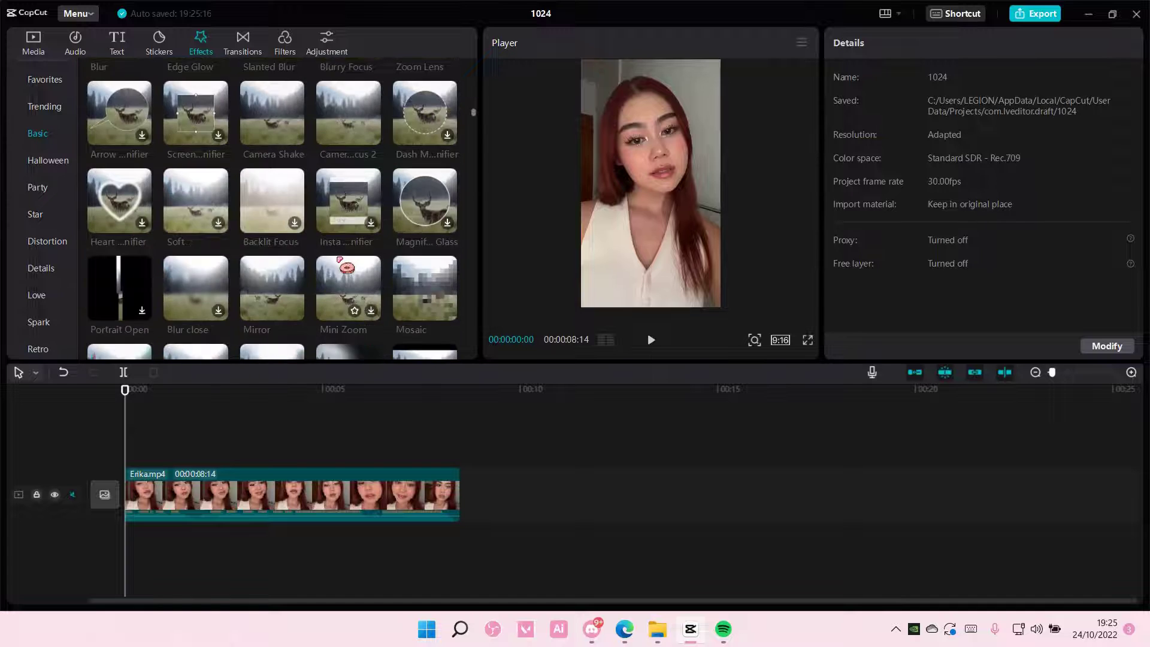
scroll(345, 263, "down", 1)
scroll(345, 263, "down", 1)
scroll(345, 263, "down", 1)
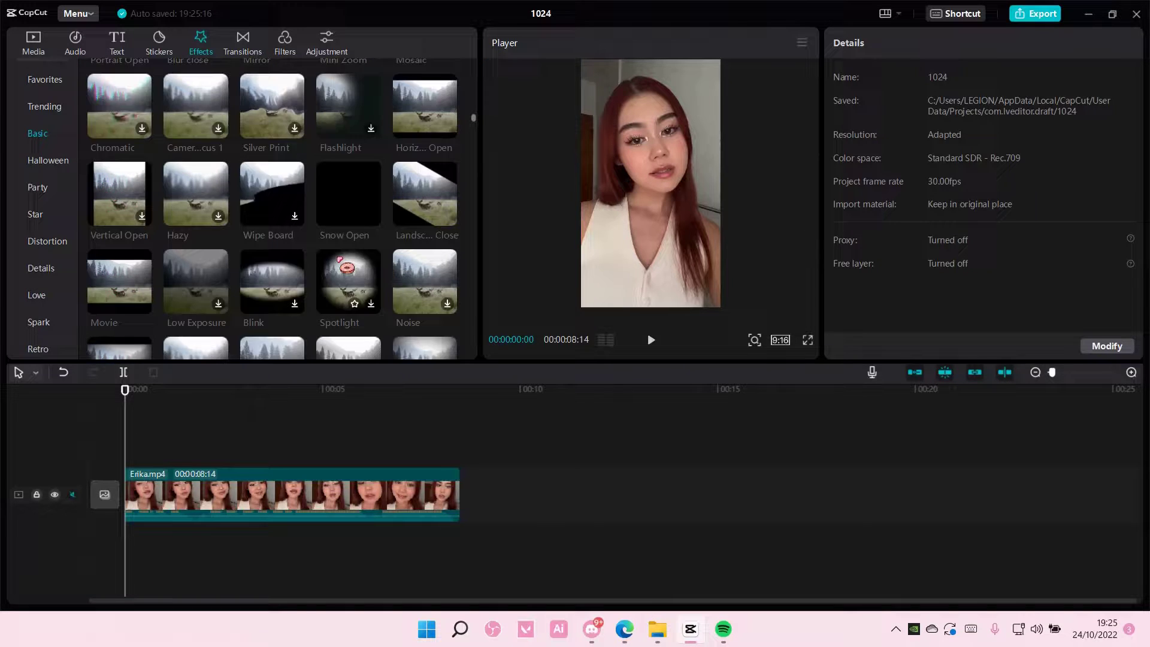
scroll(345, 263, "down", 1)
scroll(346, 263, "down", 1)
scroll(346, 268, "down", 1)
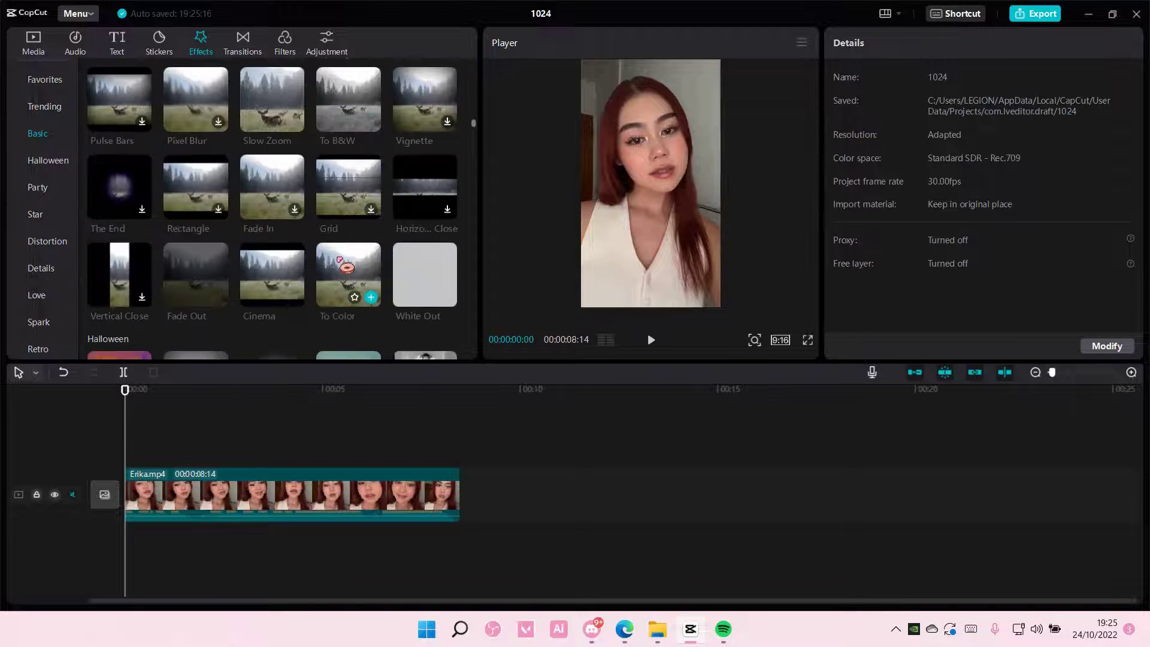
scroll(347, 266, "up", 1)
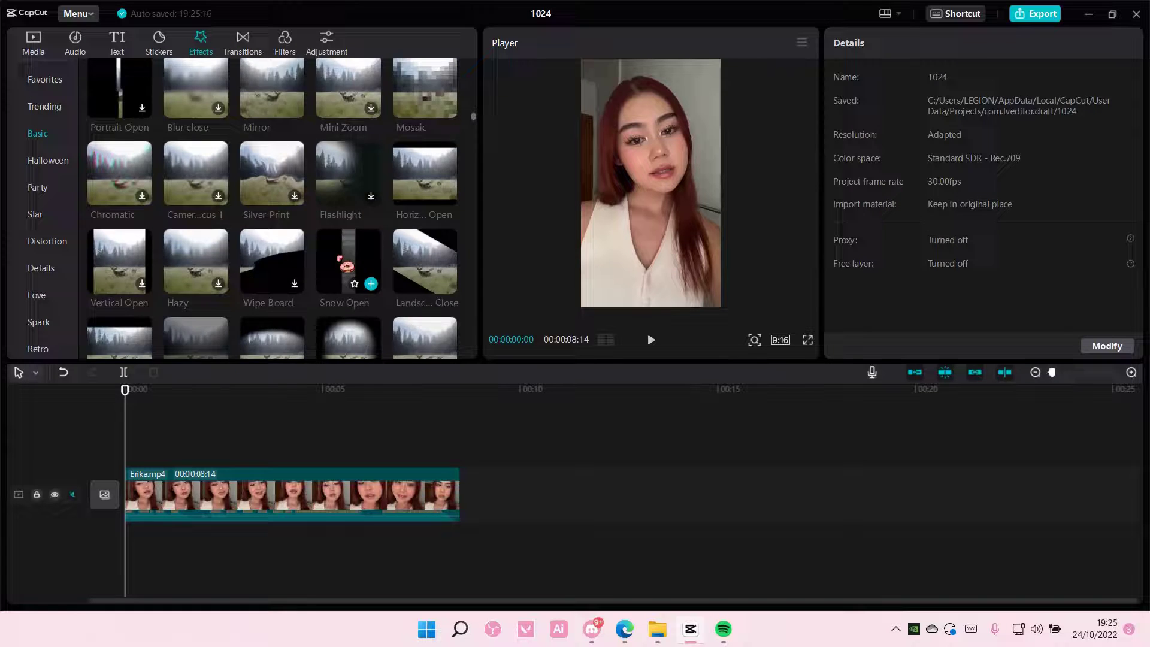
scroll(347, 270, "up", 1)
scroll(349, 279, "up", 1)
mouse_move(424, 88)
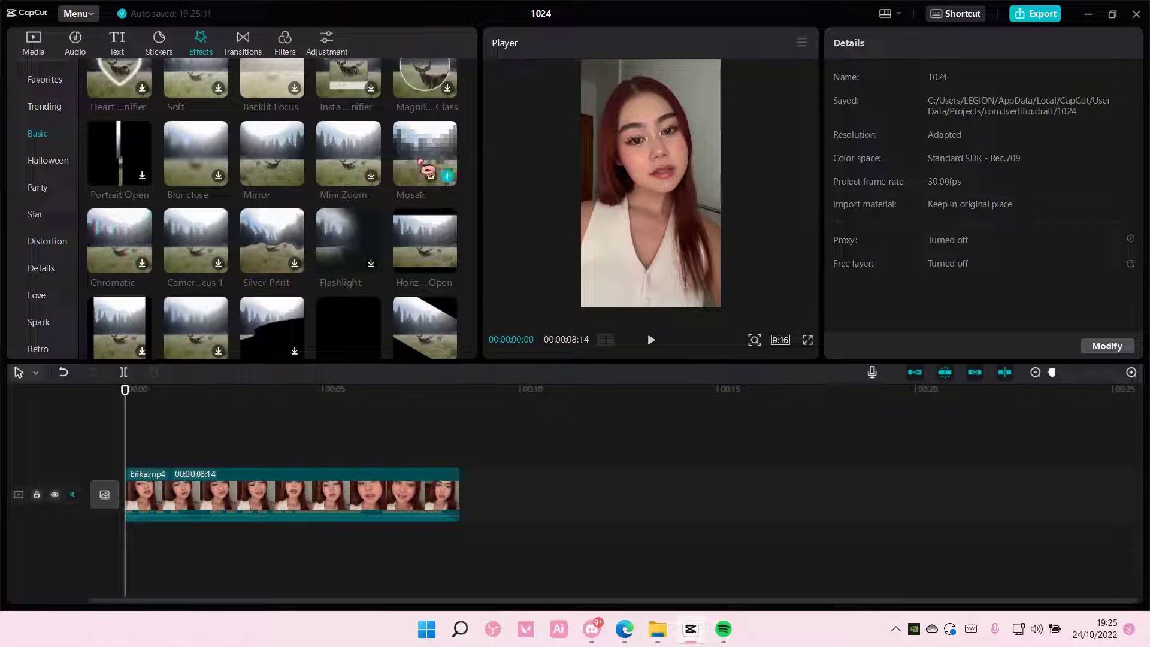
Step: Add Mosaic, stretch it across the full Erika.mp4 clip, and lower Blur to 0
left_click(447, 175)
left_click_drag(244, 454, 459, 472)
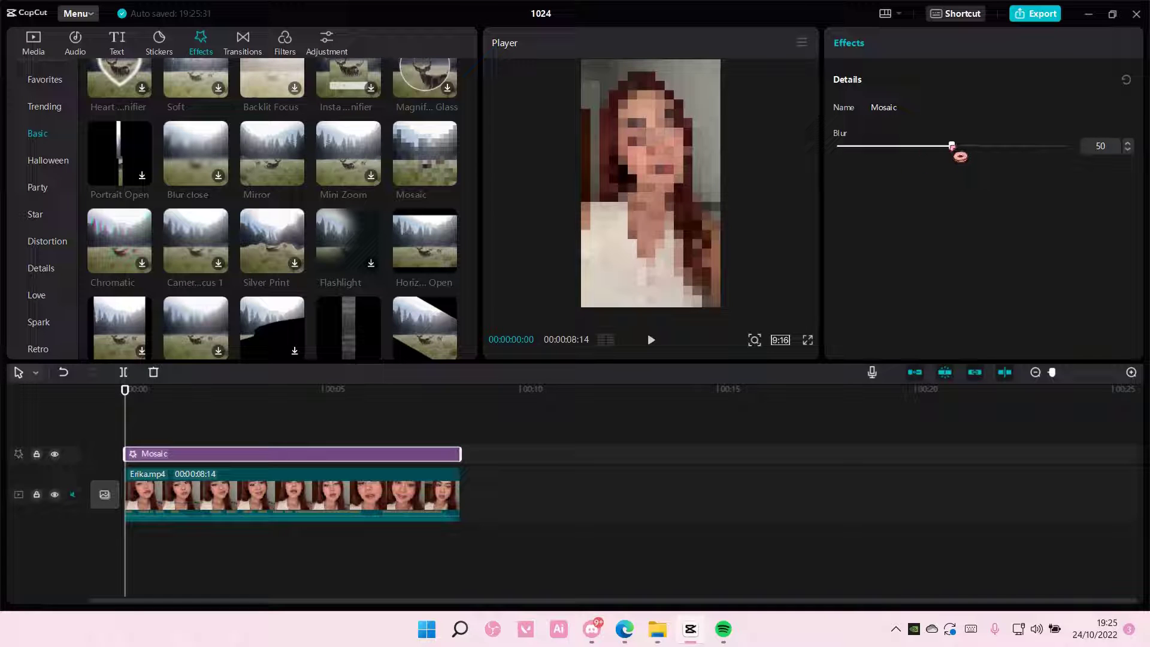
mouse_move(961, 155)
left_mouse_down()
mouse_move(812, 150)
mouse_move(1093, 186)
mouse_move(831, 173)
left_mouse_up()
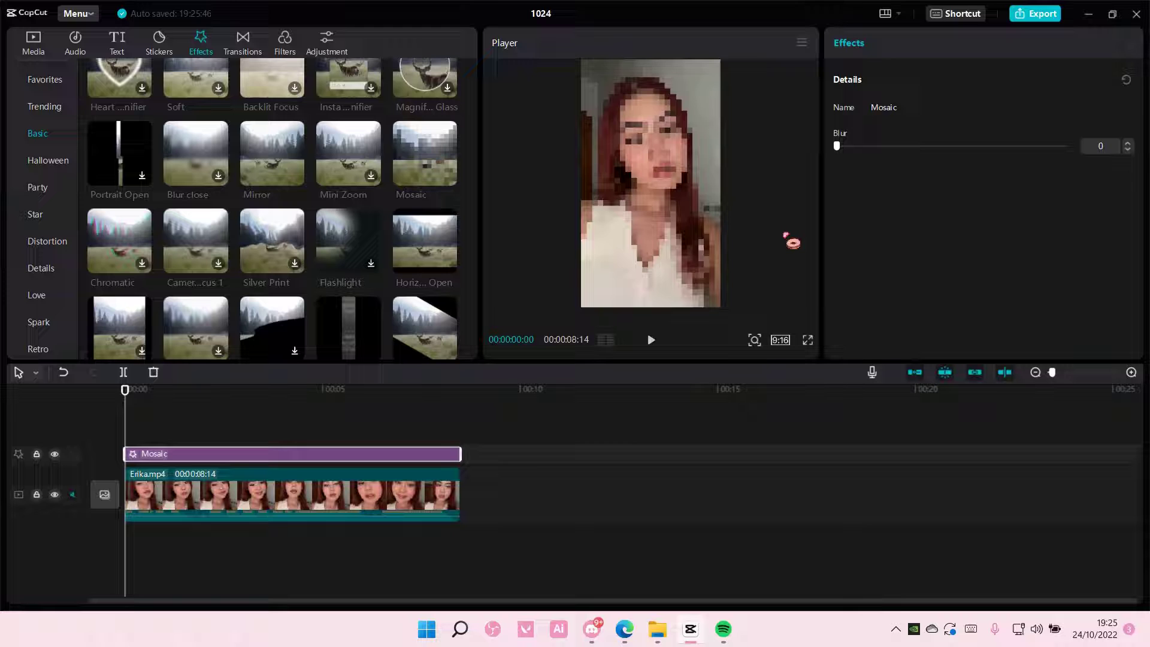
left_click(653, 340)
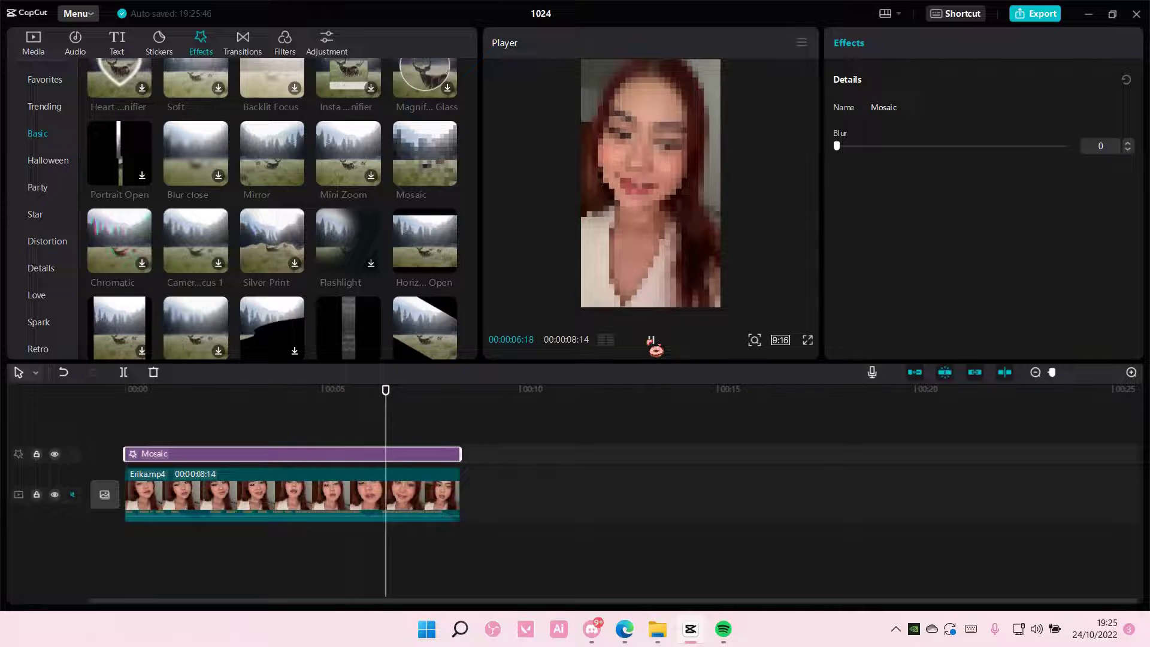
left_click(126, 389)
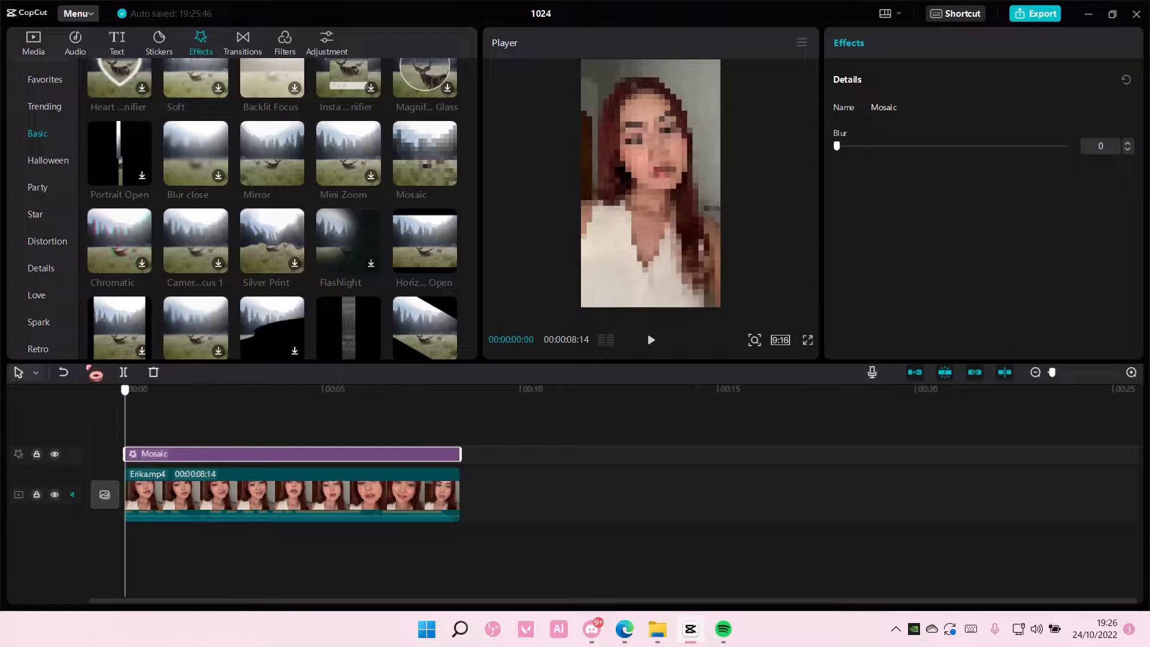